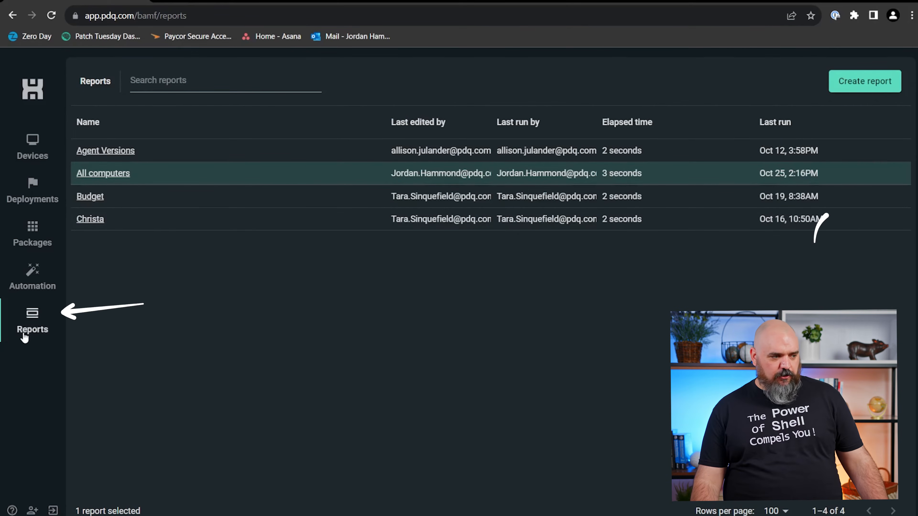
Step: Create a new report and name it Super Important
{"action": "left_click", "coordinate": [861, 81]}
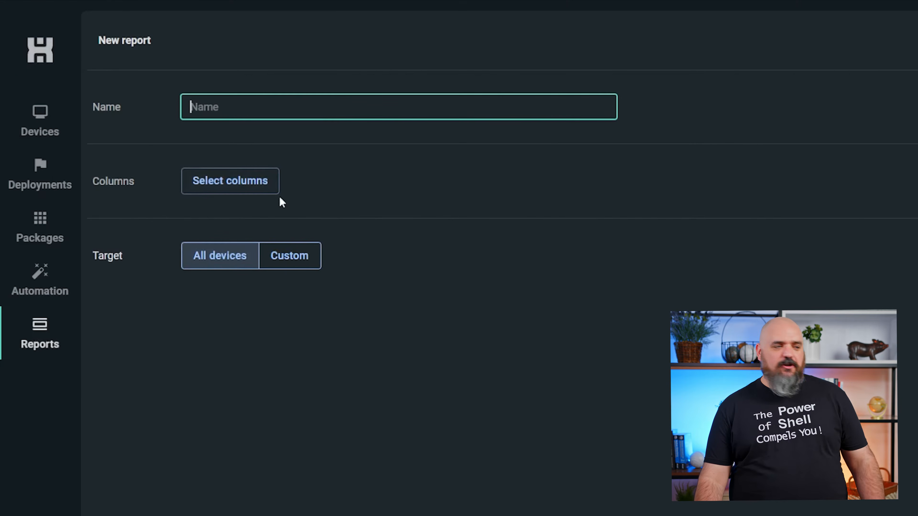
{"action": "type", "text": "Super Impor"}
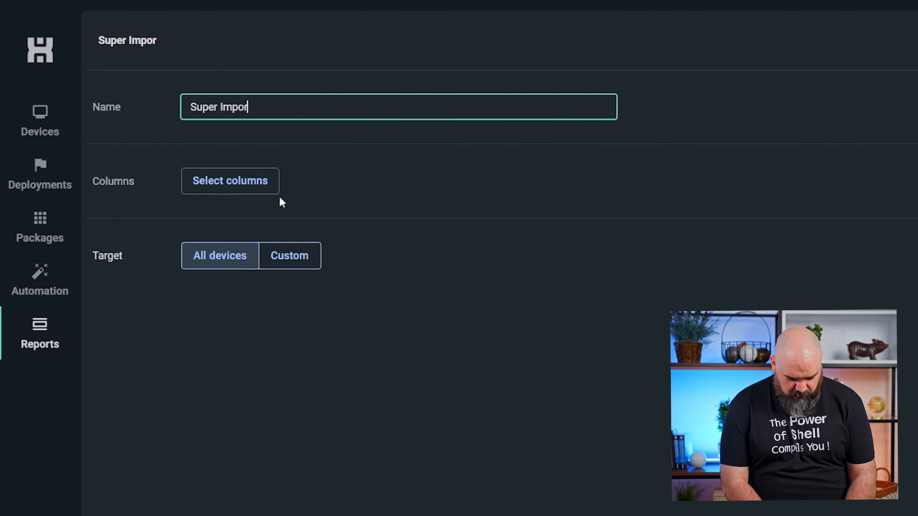
{"action": "type", "text": "tant"}
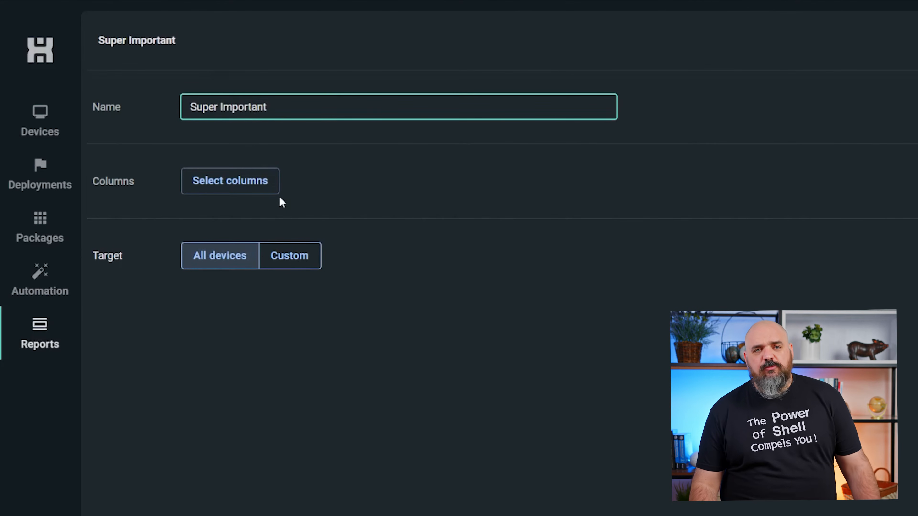
Step: Add the Device: Name and Device: OS install date columns to the report
{"action": "left_click", "coordinate": [264, 190]}
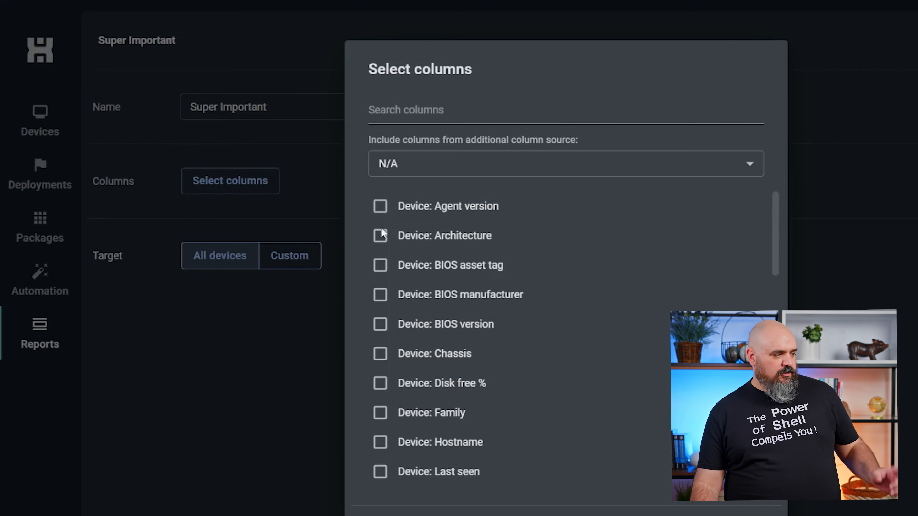
{"action": "scroll", "coordinate": [385, 324], "scroll_direction": "down", "scroll_amount": 4}
{"action": "scroll", "coordinate": [376, 336], "scroll_direction": "down", "scroll_amount": 2}
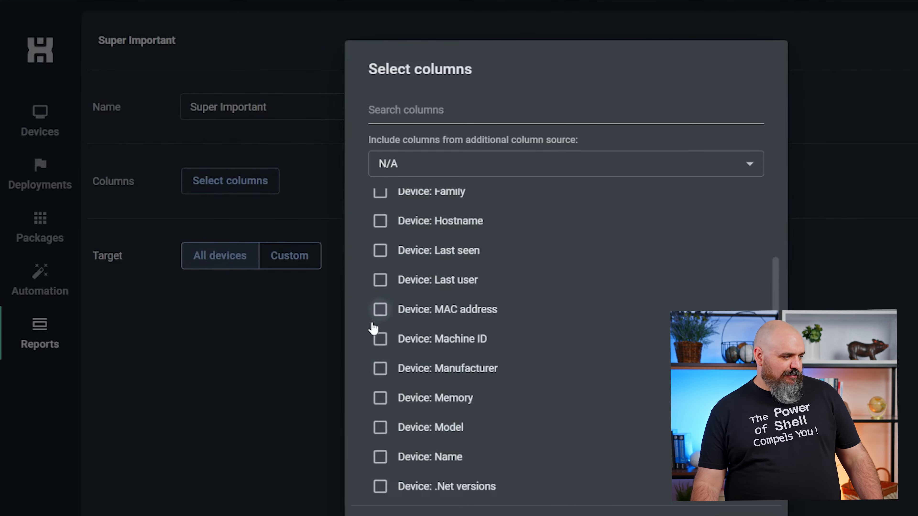
{"action": "left_click", "coordinate": [378, 462]}
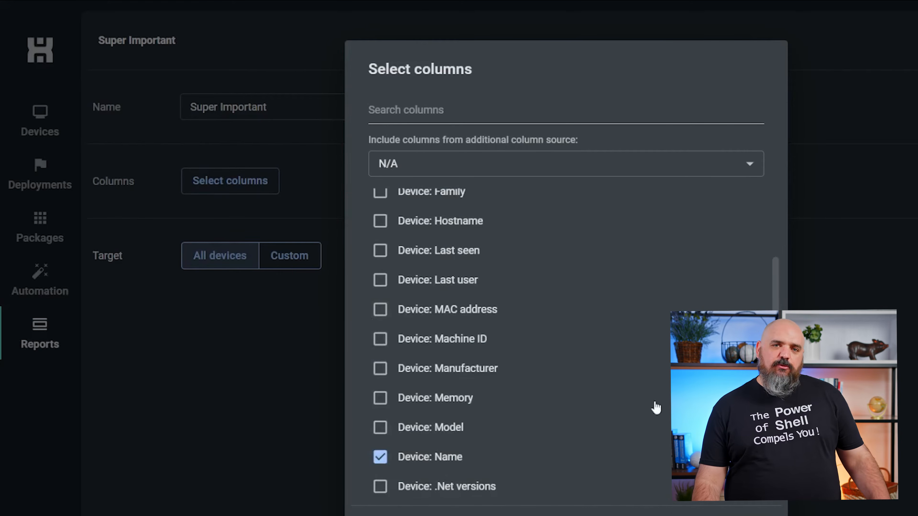
{"action": "scroll", "coordinate": [521, 299], "scroll_direction": "up", "scroll_amount": 2}
{"action": "scroll", "coordinate": [441, 385], "scroll_direction": "down", "scroll_amount": 4}
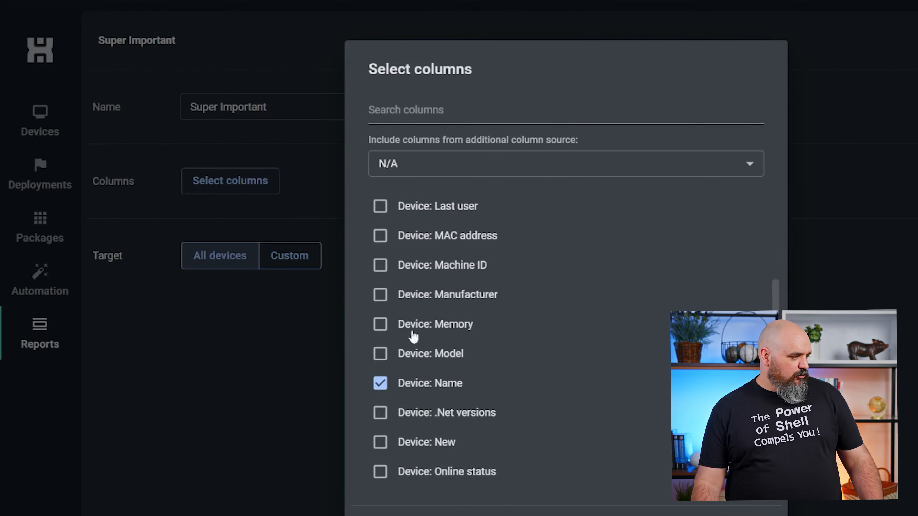
{"action": "scroll", "coordinate": [381, 263], "scroll_direction": "down", "scroll_amount": 5}
{"action": "left_click", "coordinate": [380, 311]}
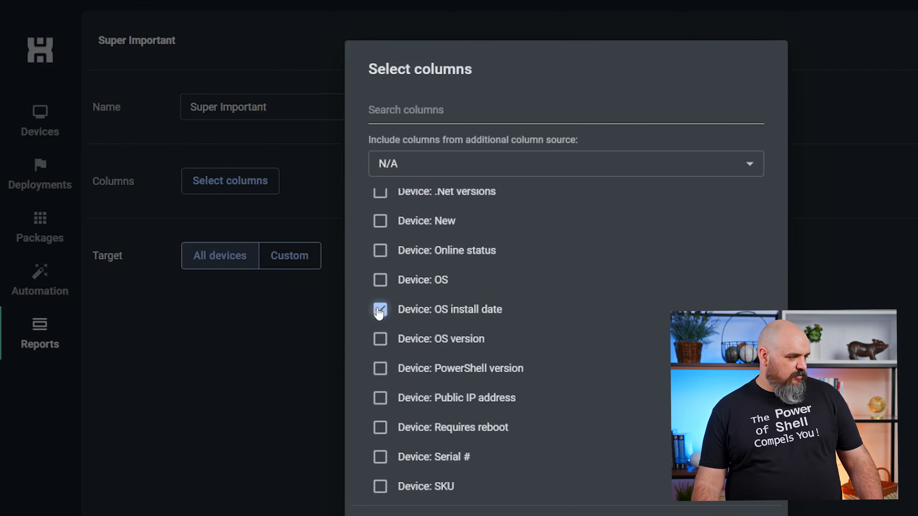
{"action": "left_click", "coordinate": [744, 515]}
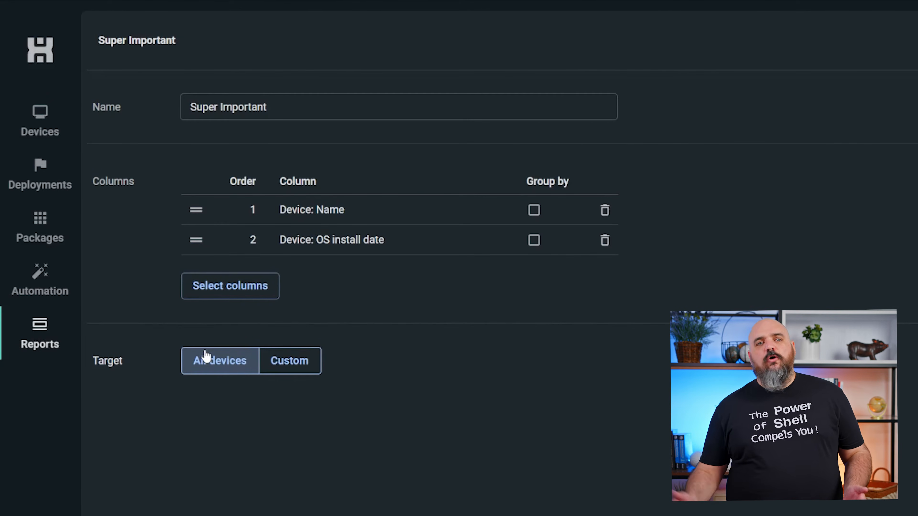
Step: Set a custom target of the OS install date 2022 dynamic group, and save and run the report
{"action": "left_click", "coordinate": [303, 361]}
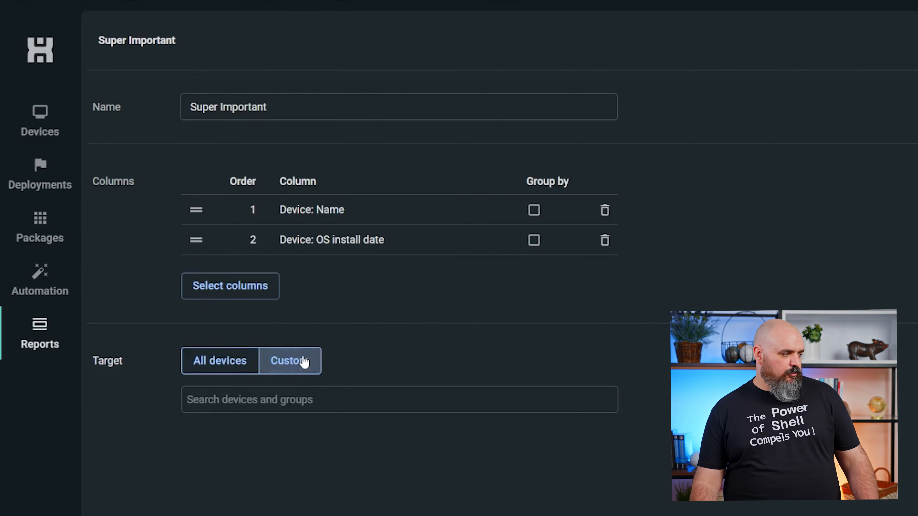
{"action": "left_click", "coordinate": [299, 394]}
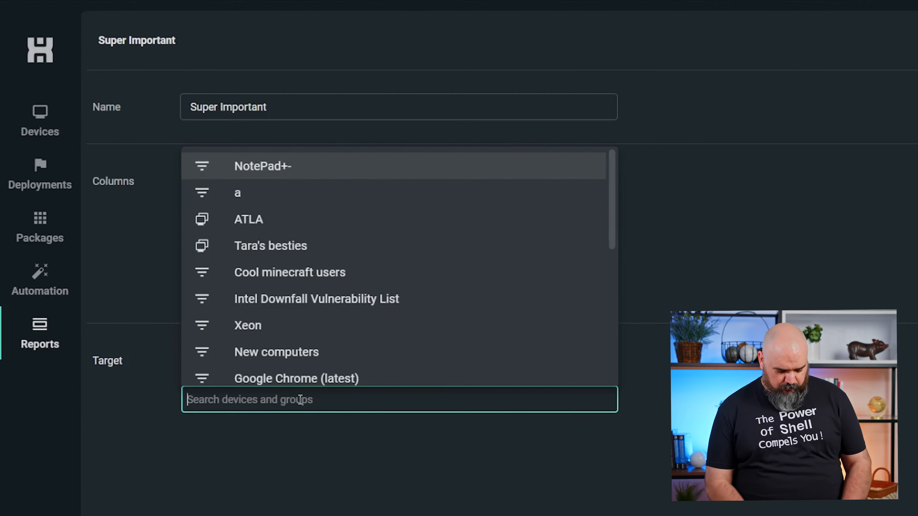
{"action": "type", "text": "os"}
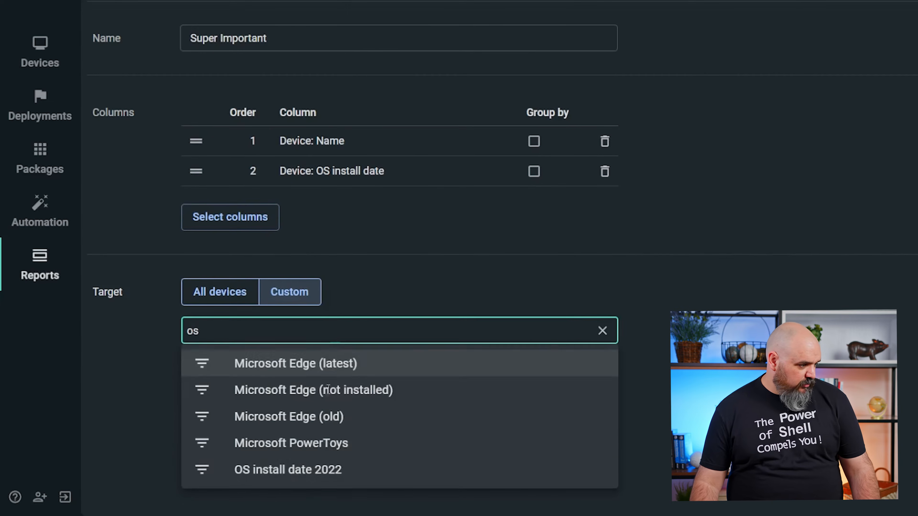
{"action": "left_click", "coordinate": [292, 470]}
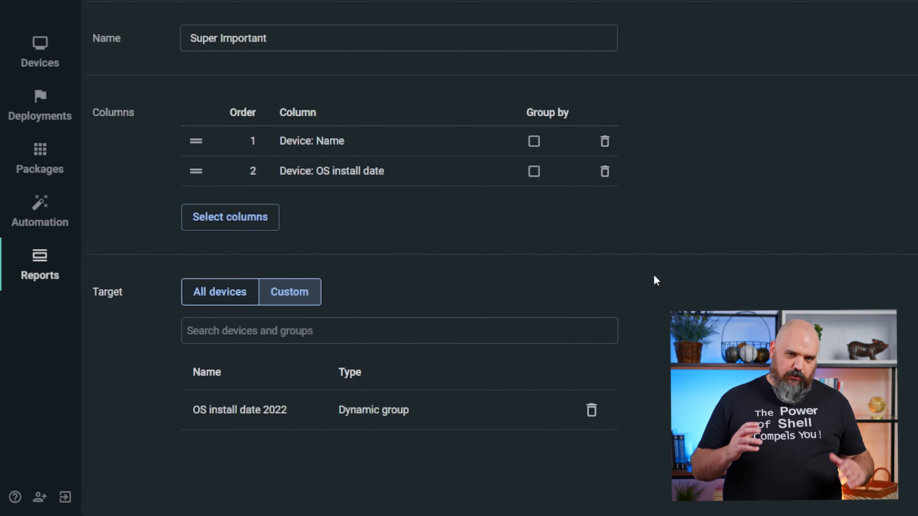
{"action": "left_click", "coordinate": [864, 82]}
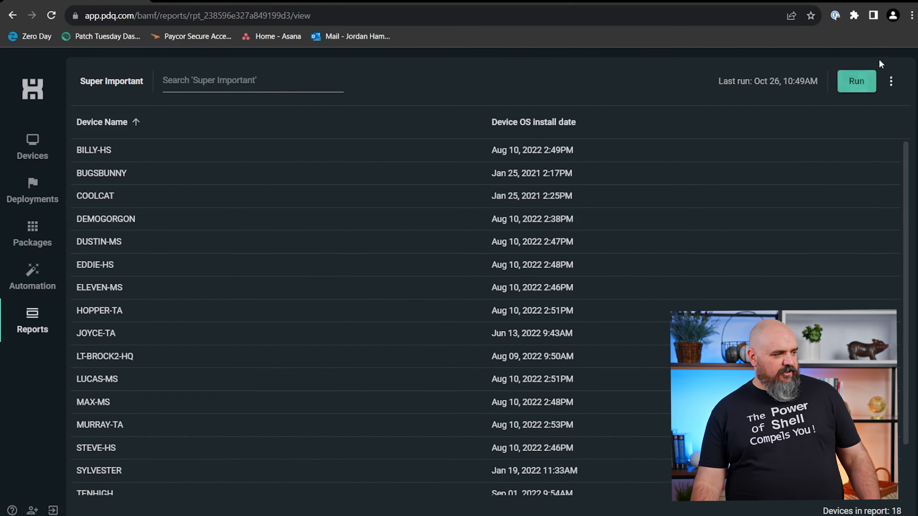
Step: Review the devices and their OS install dates, and rerun the Super Important report
{"action": "scroll", "coordinate": [262, 247], "scroll_direction": "down", "scroll_amount": 3}
{"action": "scroll", "coordinate": [261, 249], "scroll_direction": "up", "scroll_amount": 3}
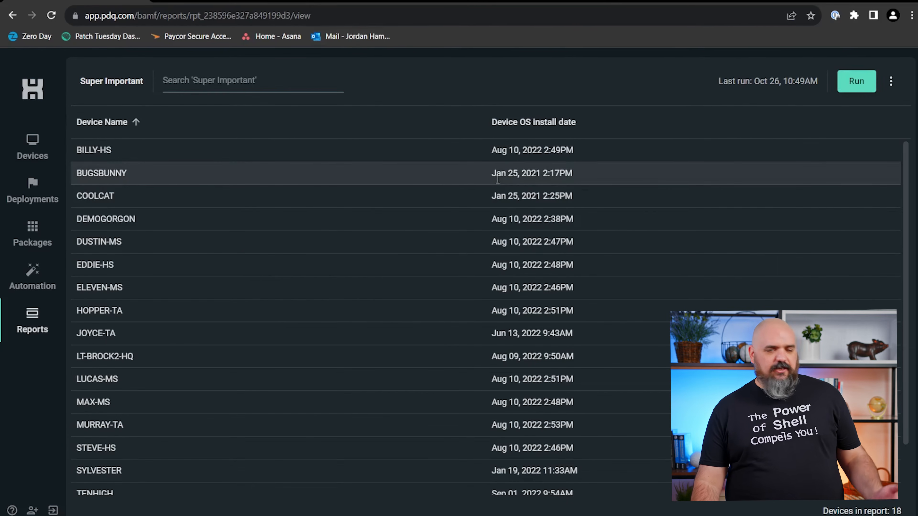
{"action": "scroll", "coordinate": [495, 188], "scroll_direction": "down", "scroll_amount": 2}
{"action": "scroll", "coordinate": [493, 190], "scroll_direction": "up", "scroll_amount": 2}
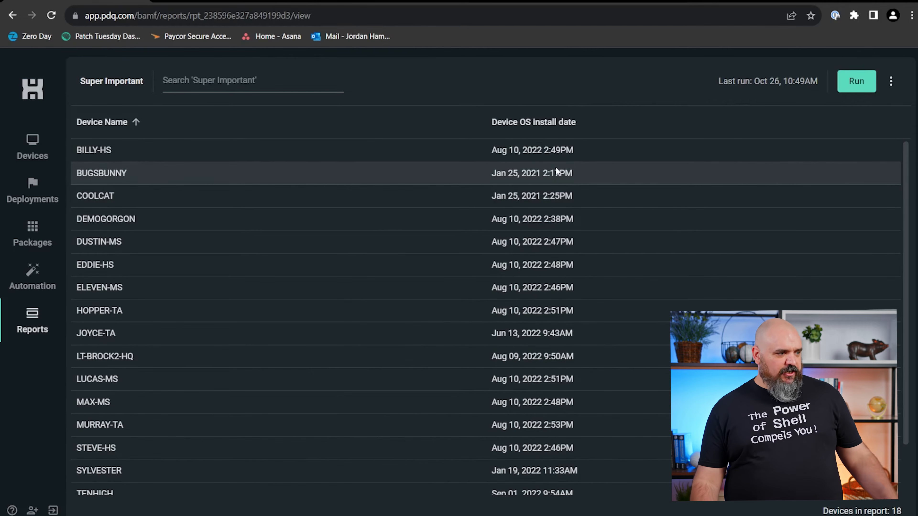
{"action": "left_click", "coordinate": [855, 81]}
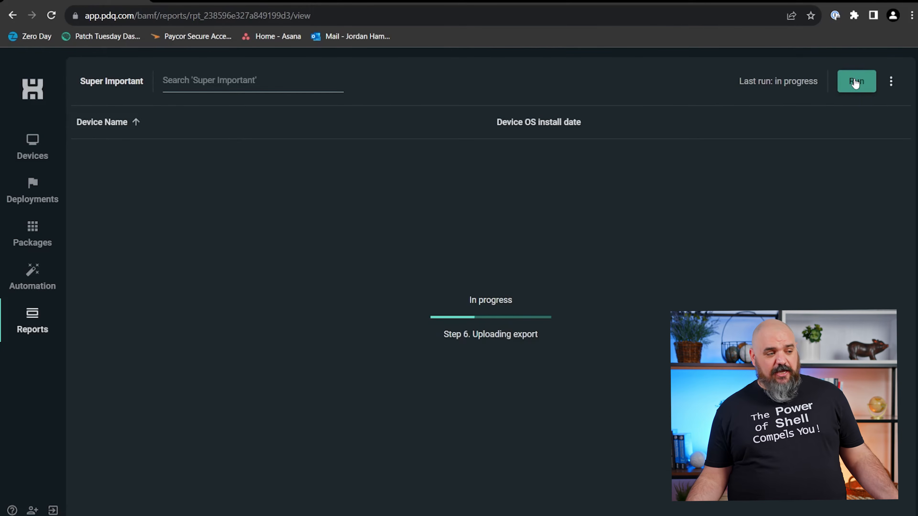
Step: Check which additional actions, such as CSV export, are offered for the Super Important report
{"action": "left_click", "coordinate": [890, 82]}
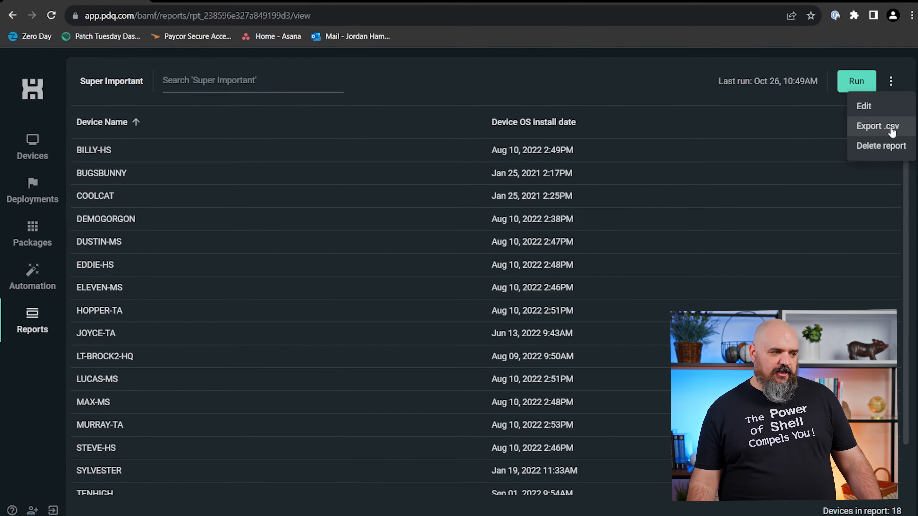
{"action": "left_click", "coordinate": [733, 138]}
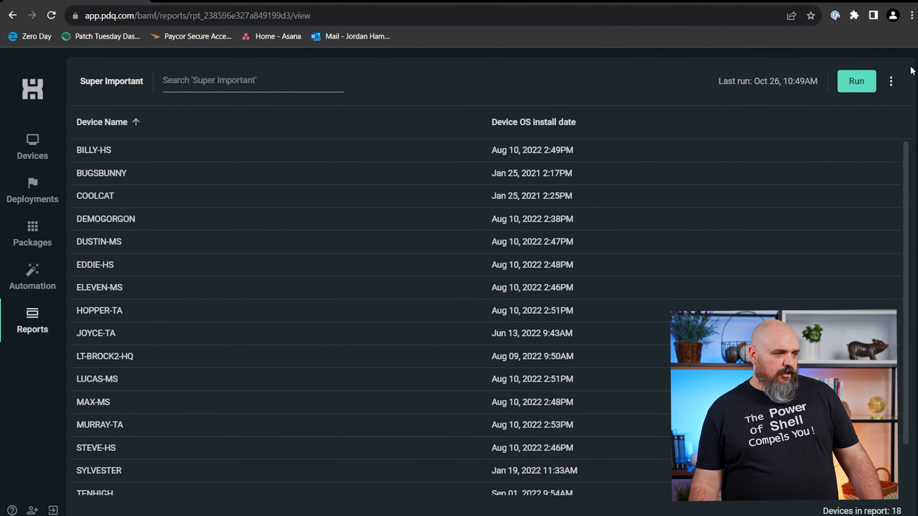
Step: Return to the list of reports and create another new report named All apps
{"action": "left_click", "coordinate": [23, 313]}
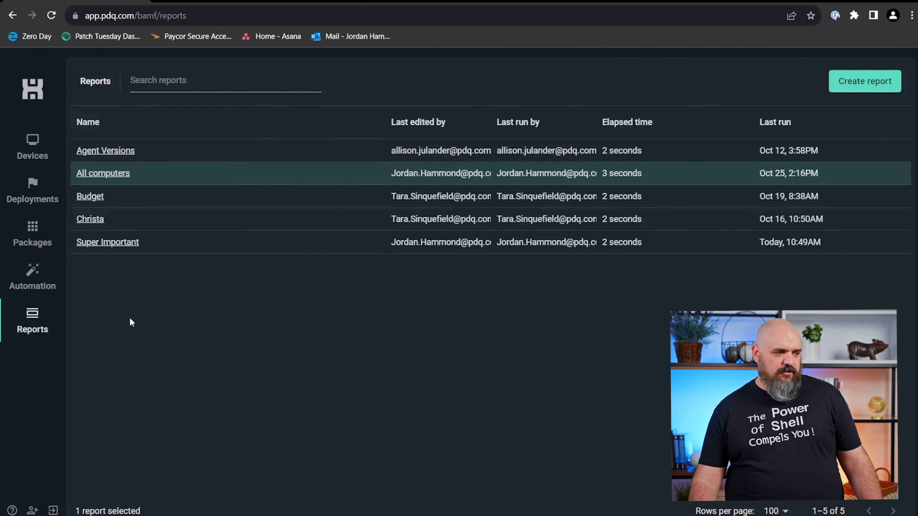
{"action": "left_click", "coordinate": [838, 84]}
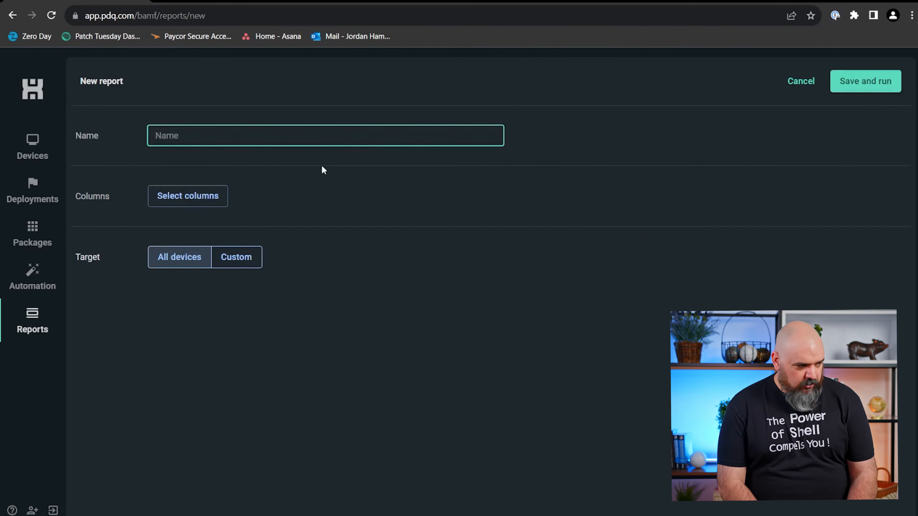
{"action": "type", "text": "All apps"}
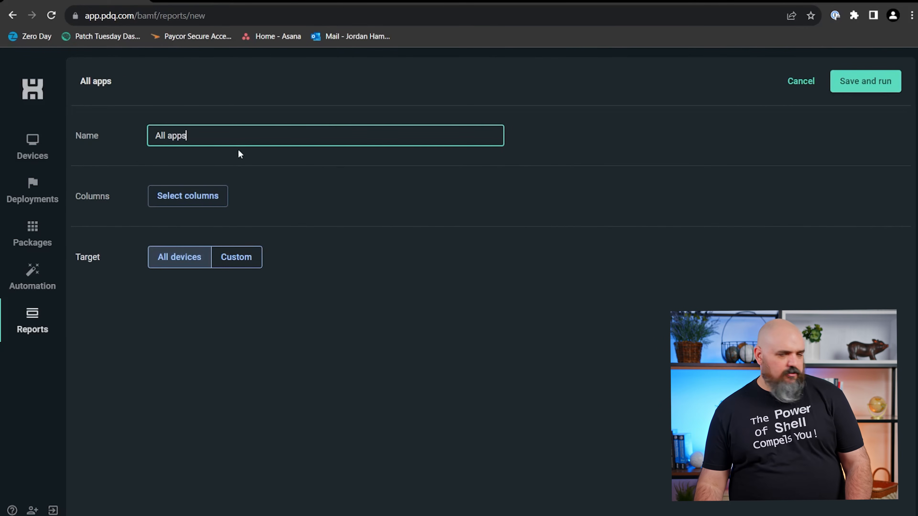
Step: Select the Device: Name column for the All apps report
{"action": "left_click", "coordinate": [202, 203]}
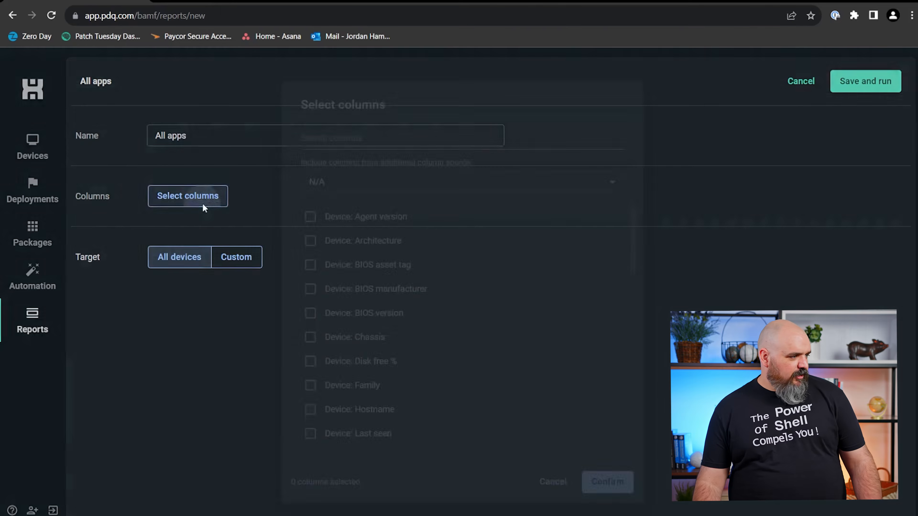
{"action": "scroll", "coordinate": [309, 307], "scroll_direction": "down", "scroll_amount": 5}
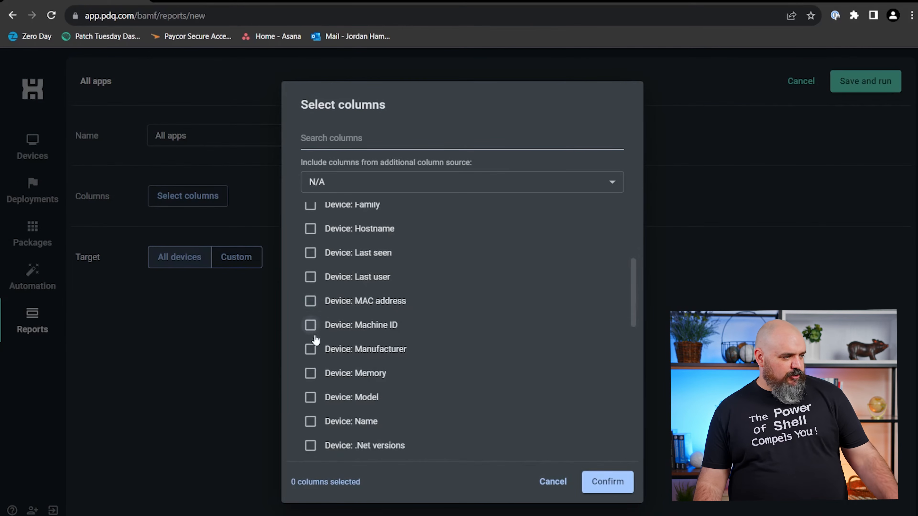
{"action": "left_click", "coordinate": [306, 426]}
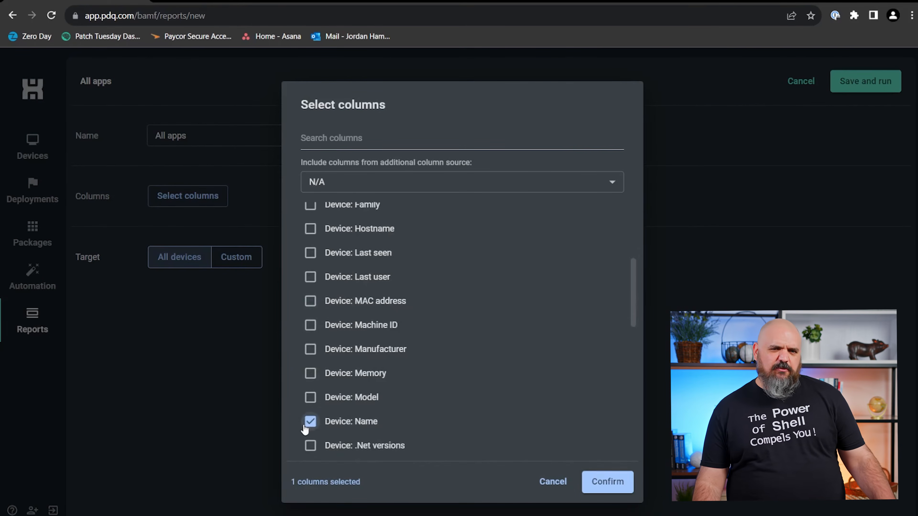
Step: Add the Software: Name and Software: Version columns from the additional Software source, and save and run the report for all devices
{"action": "scroll", "coordinate": [321, 347], "scroll_direction": "up", "scroll_amount": 5}
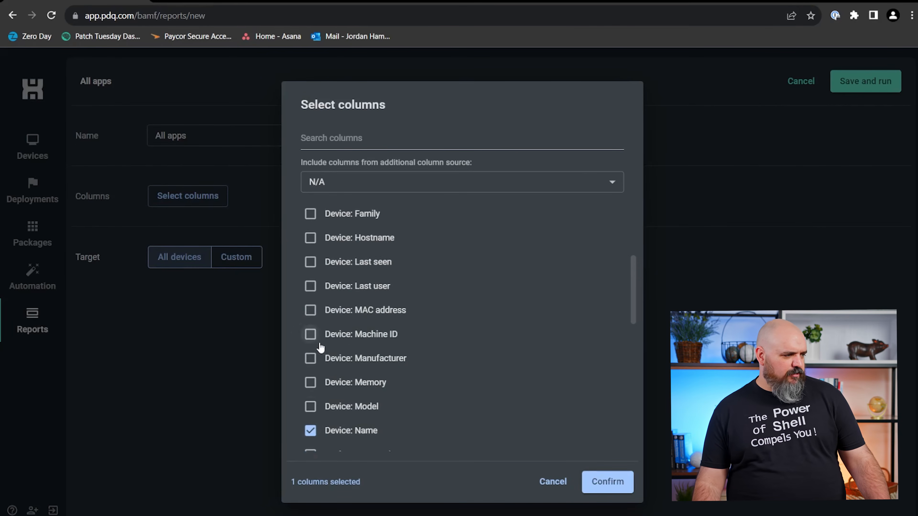
{"action": "left_click", "coordinate": [487, 185]}
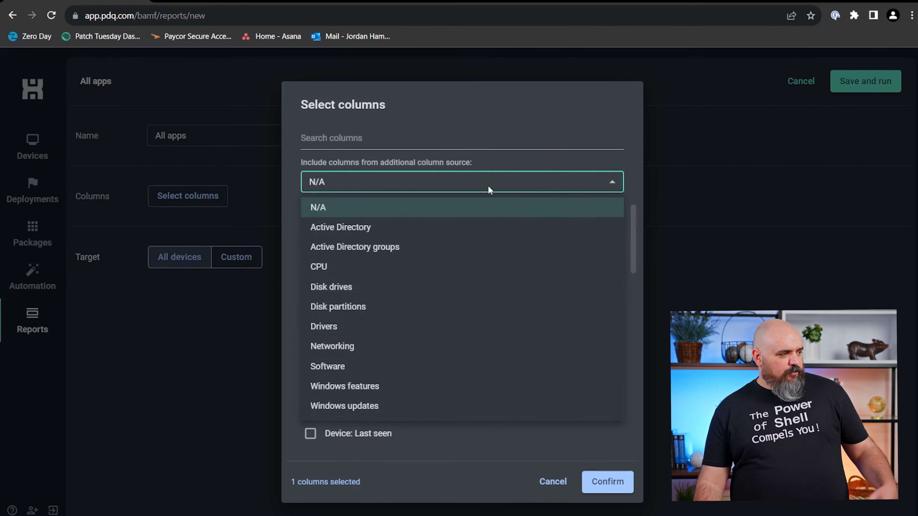
{"action": "left_click", "coordinate": [381, 367]}
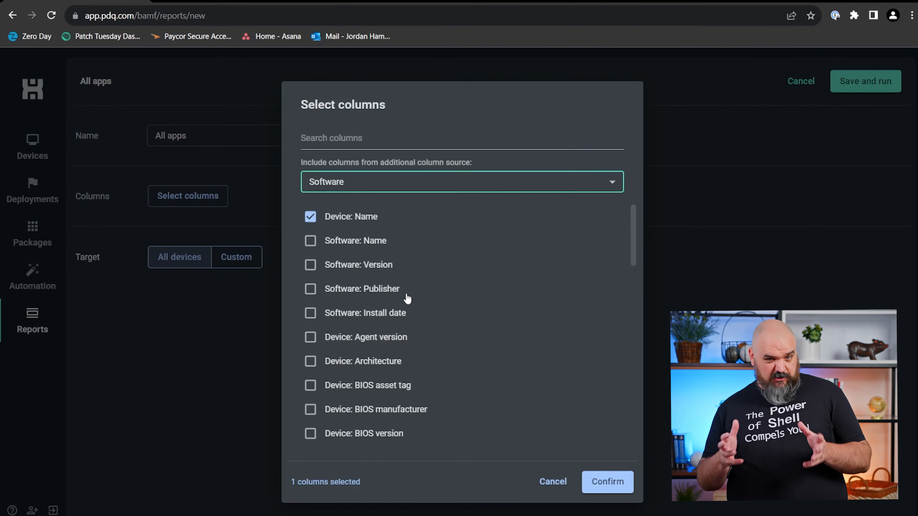
{"action": "left_click", "coordinate": [309, 244]}
{"action": "left_click", "coordinate": [310, 265]}
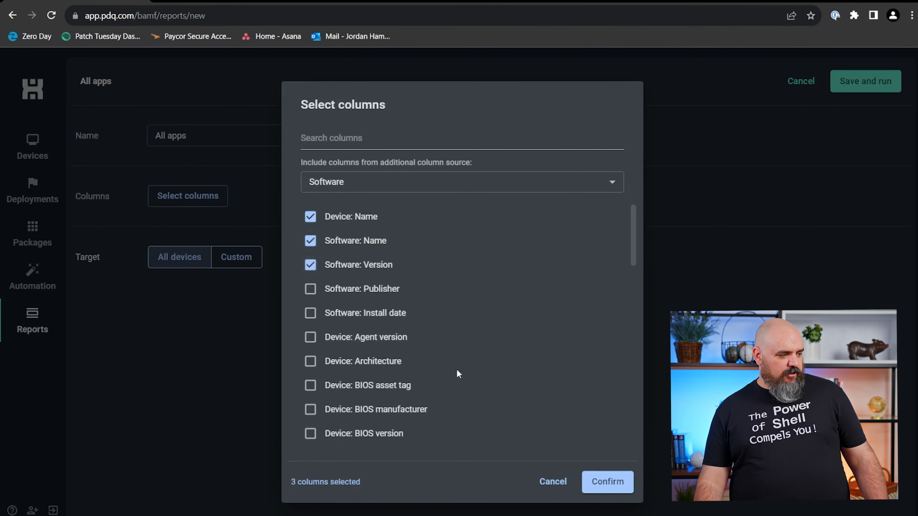
{"action": "left_click", "coordinate": [598, 485]}
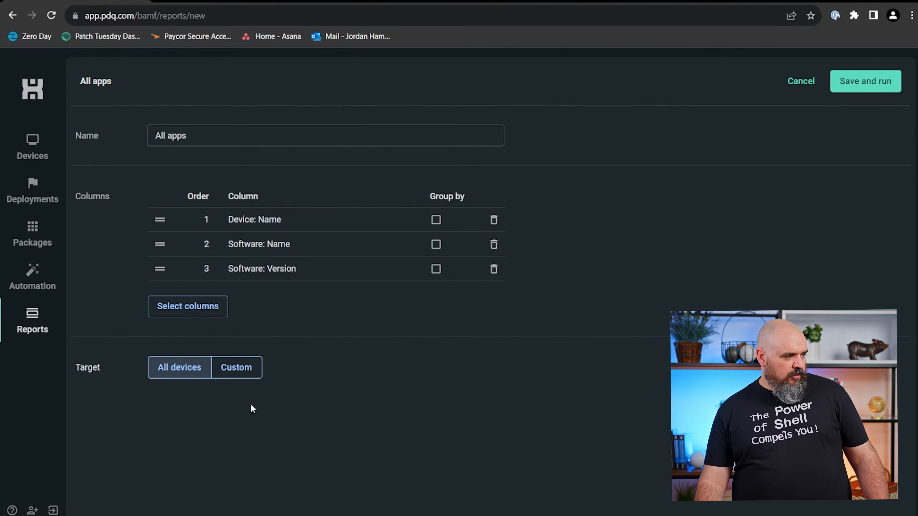
{"action": "left_click", "coordinate": [857, 78]}
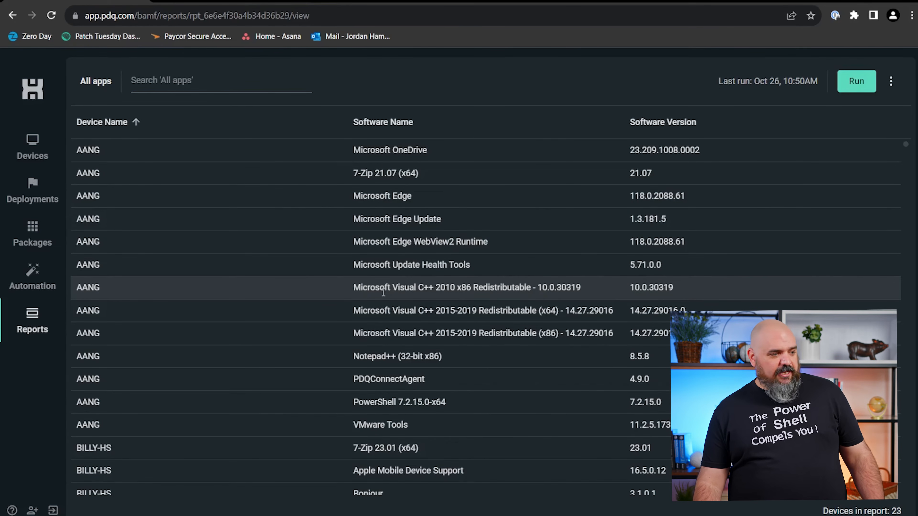
Step: Edit the All apps report to group its results by Software: Name, and save and run it
{"action": "left_click", "coordinate": [891, 82]}
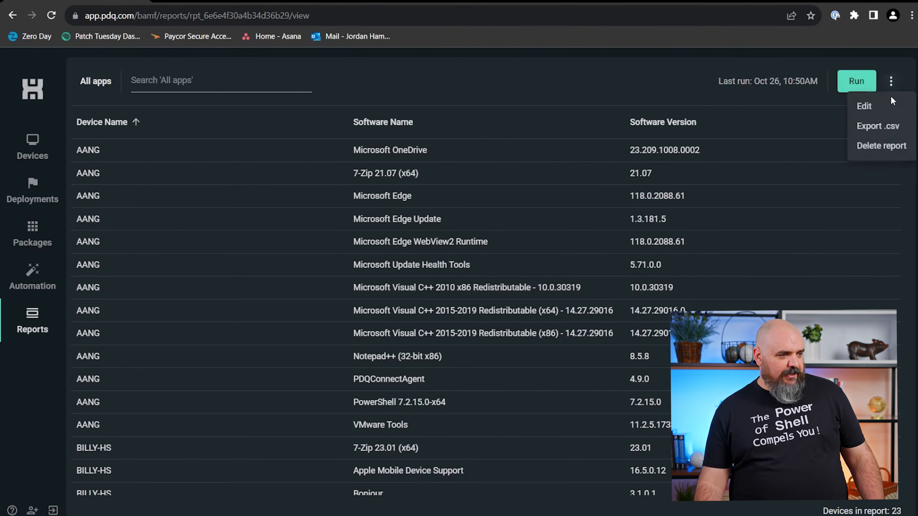
{"action": "left_click", "coordinate": [864, 106]}
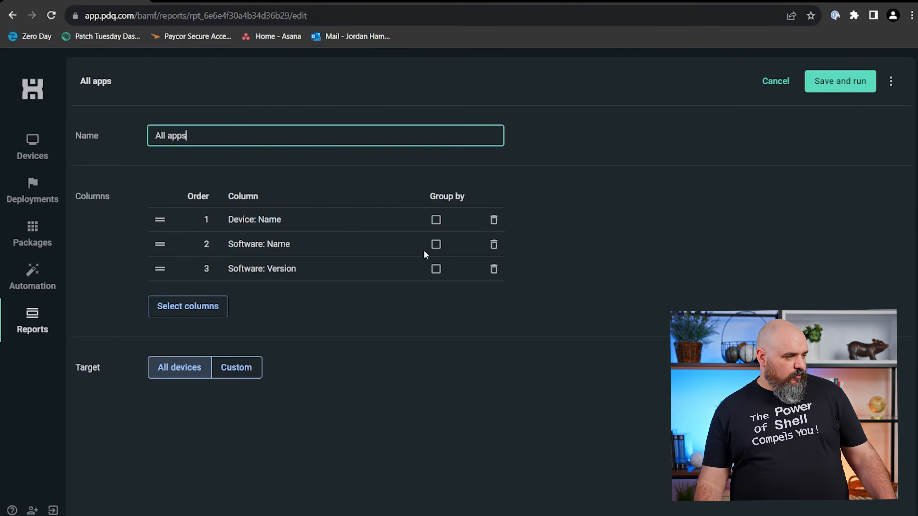
{"action": "left_click", "coordinate": [435, 245]}
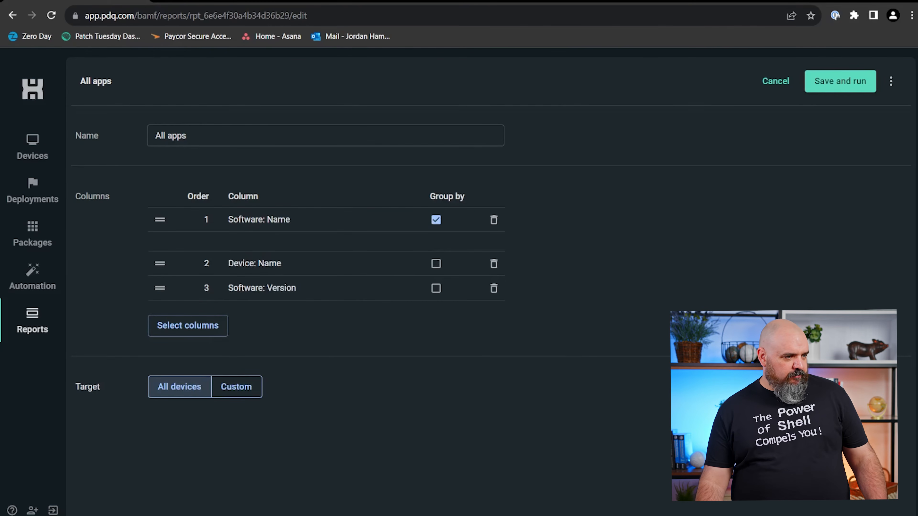
{"action": "left_click", "coordinate": [826, 81]}
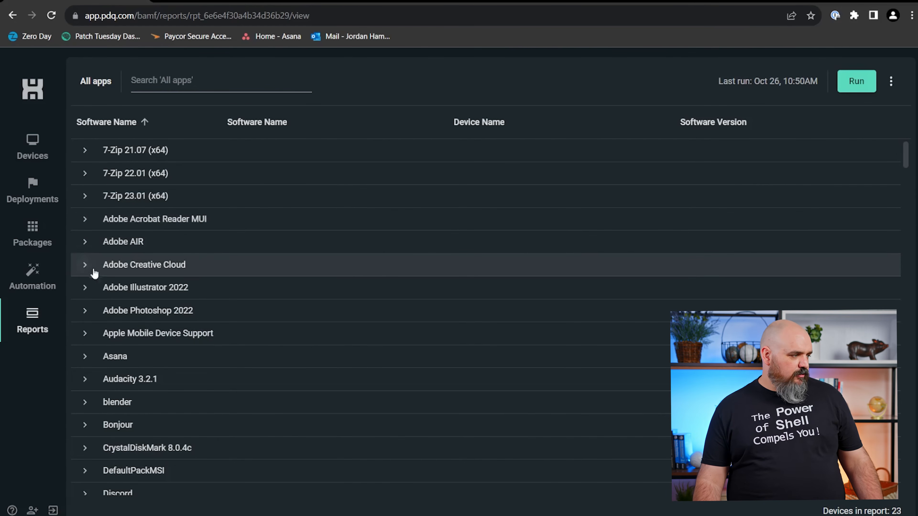
Step: Expand the Adobe AIR group, and edit the All apps report to also group by Software: Version, saving and running it
{"action": "left_click", "coordinate": [83, 242]}
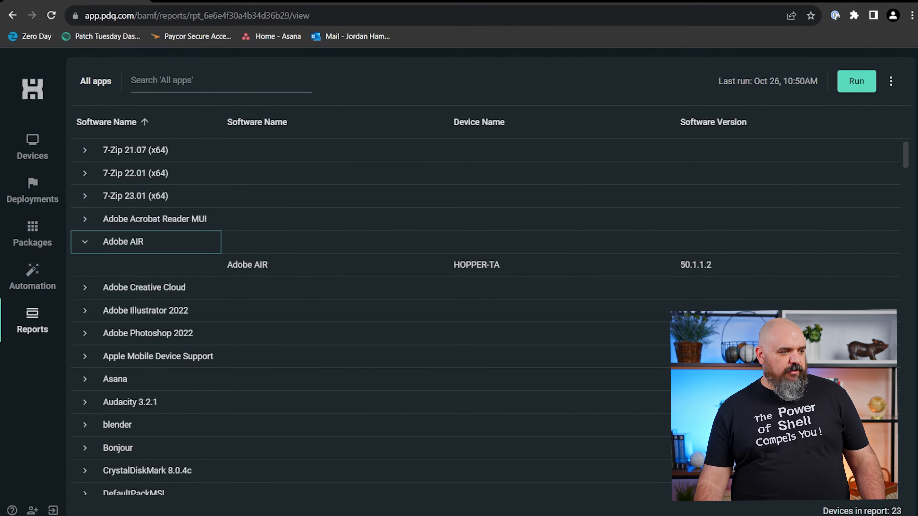
{"action": "left_click", "coordinate": [889, 78]}
{"action": "left_click", "coordinate": [866, 108]}
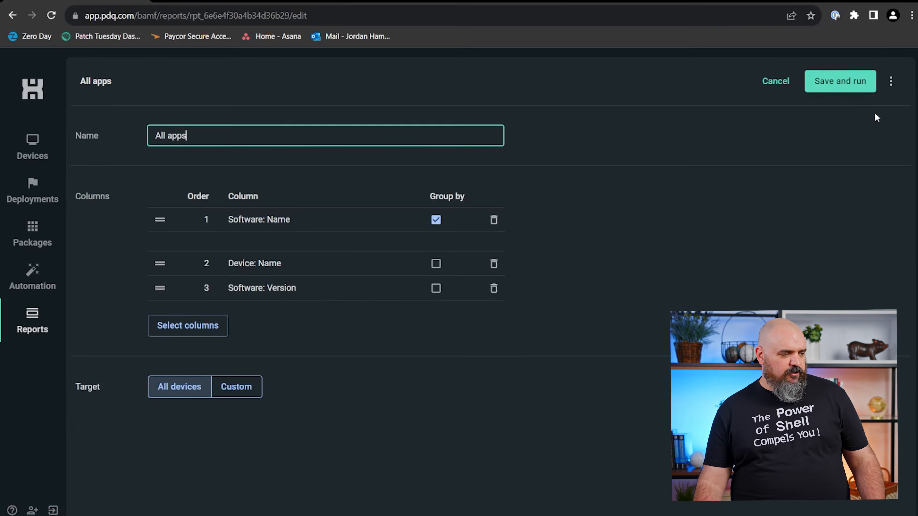
{"action": "left_click", "coordinate": [437, 288]}
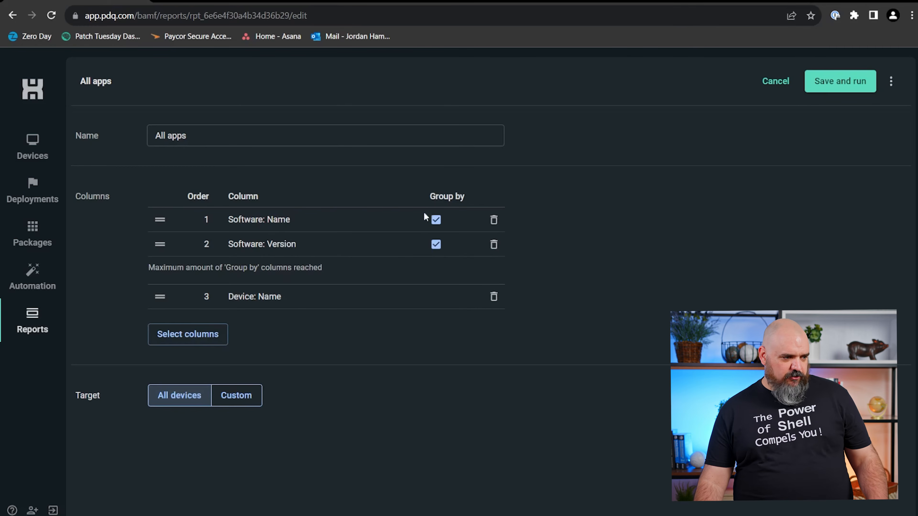
{"action": "left_click", "coordinate": [839, 79]}
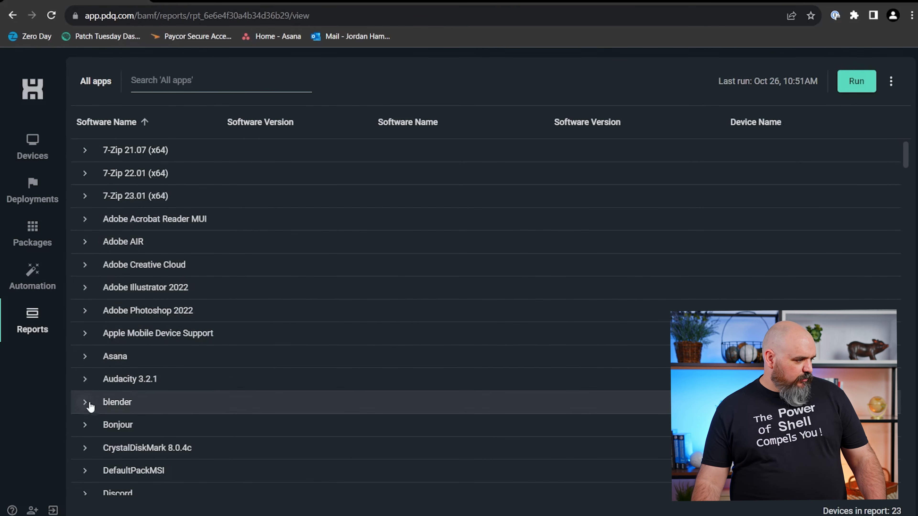
Step: Expand the Bonjour, Dropbox and Discord groups to examine their versions, and open Discord version 1.0.9005 to see its devices
{"action": "left_click", "coordinate": [87, 426]}
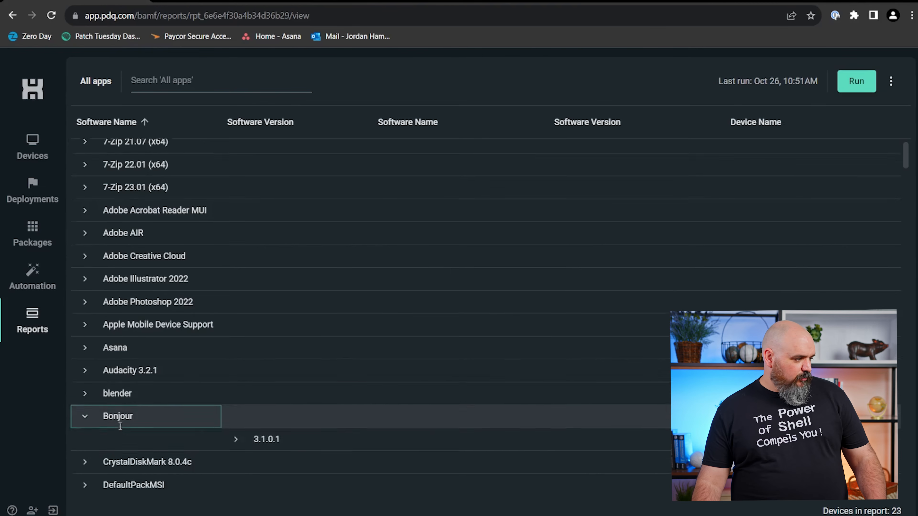
{"action": "scroll", "coordinate": [112, 398], "scroll_direction": "down", "scroll_amount": 5}
{"action": "left_click", "coordinate": [85, 381]}
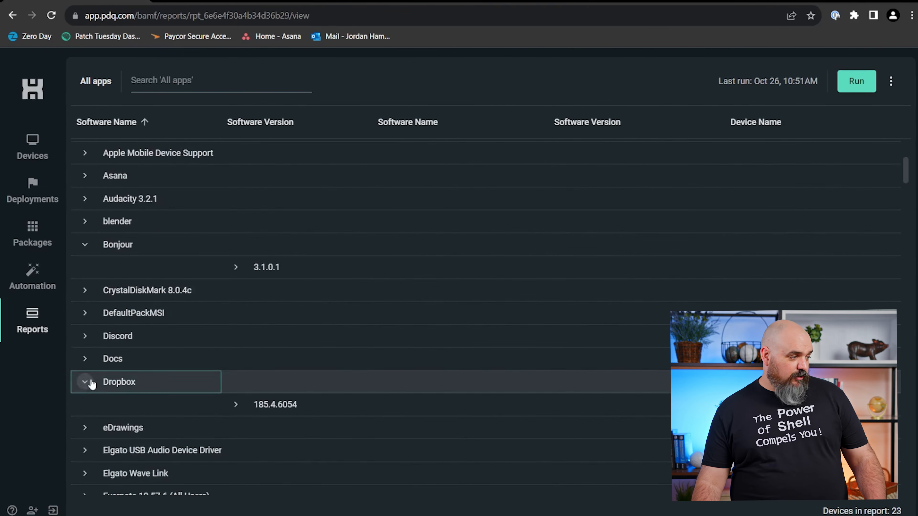
{"action": "left_click", "coordinate": [86, 342]}
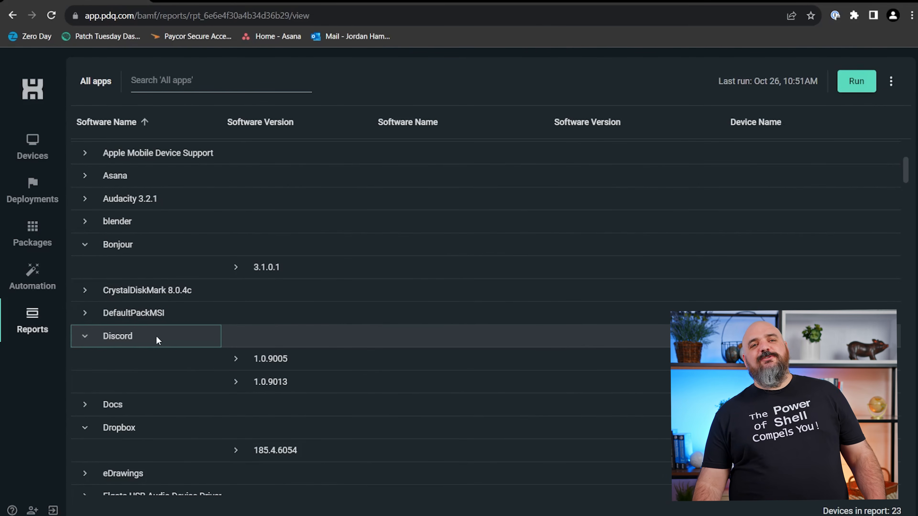
{"action": "left_click", "coordinate": [237, 360]}
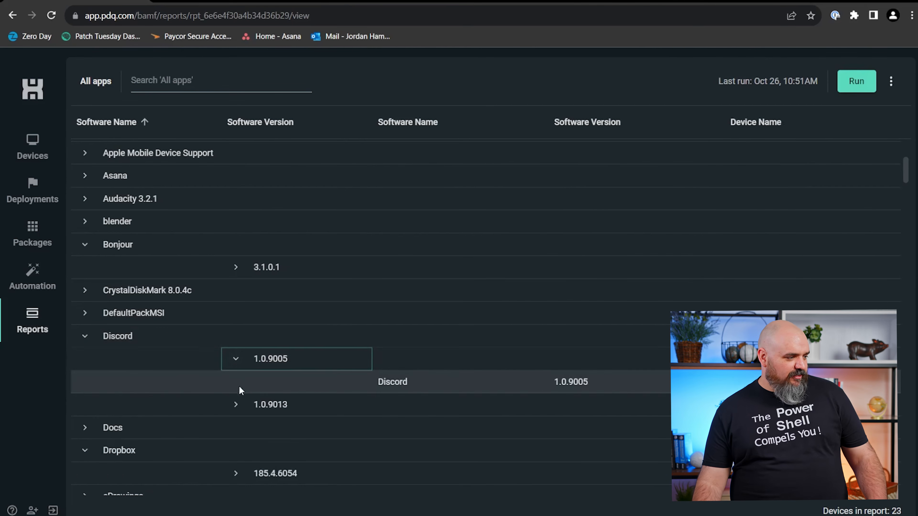